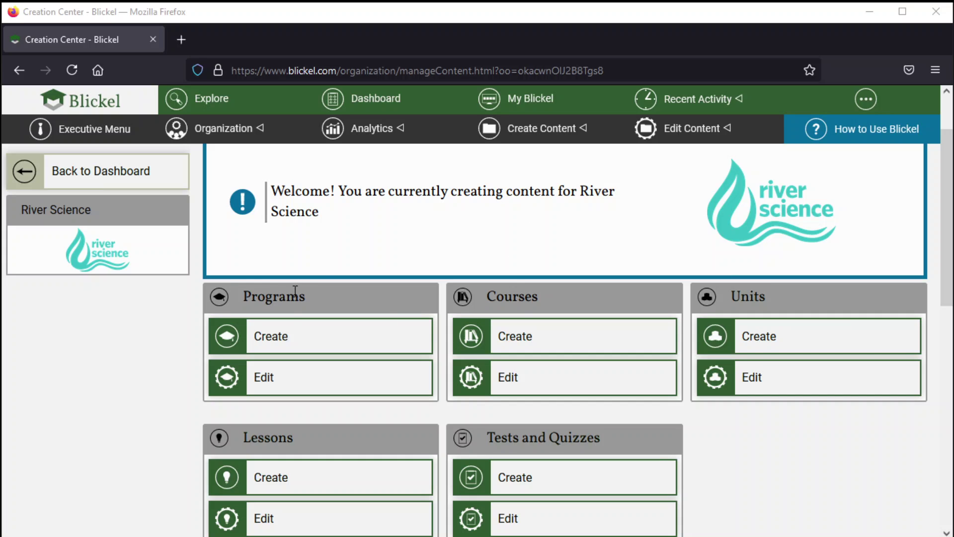
Step: Open the form for creating a new program and look through its required and optional fields
{"action": "left_click", "coordinate": [294, 336]}
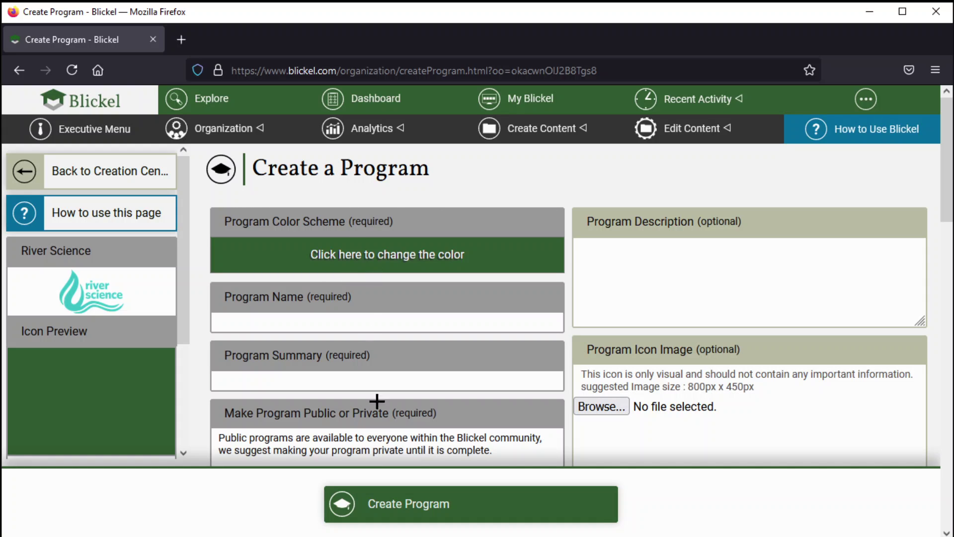
{"action": "scroll", "coordinate": [409, 242], "scroll_direction": "down", "scroll_amount": 3}
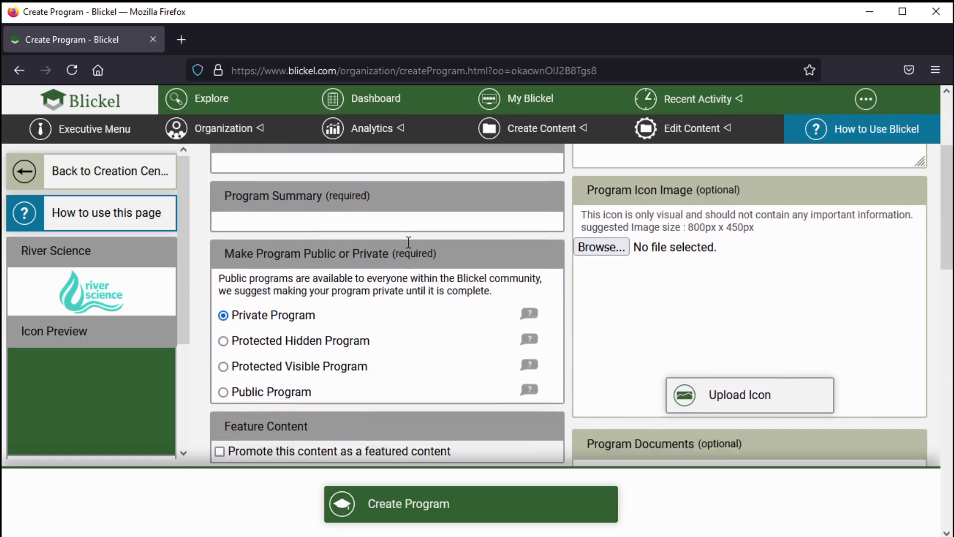
{"action": "scroll", "coordinate": [406, 241], "scroll_direction": "down", "scroll_amount": 3}
{"action": "scroll", "coordinate": [406, 241], "scroll_direction": "up", "scroll_amount": 6}
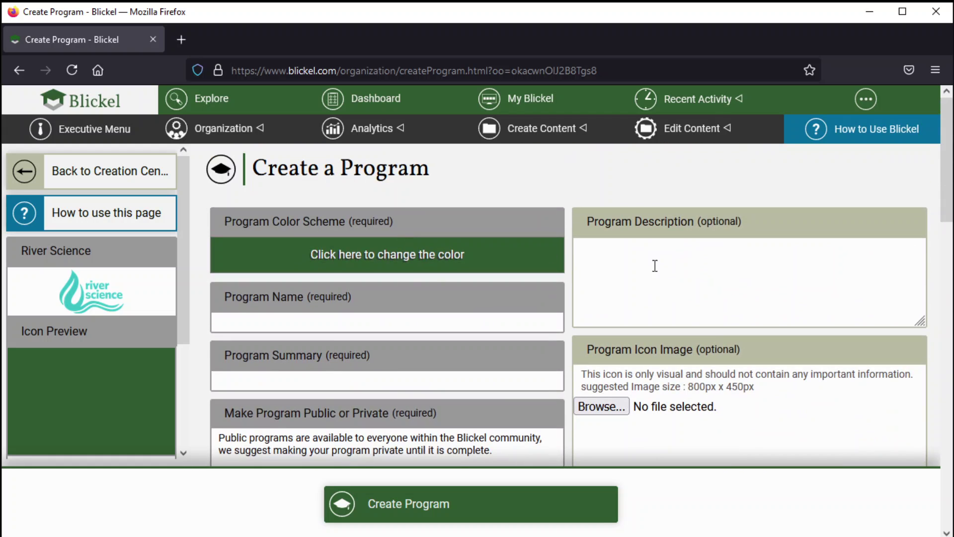
{"action": "scroll", "coordinate": [702, 266], "scroll_direction": "down", "scroll_amount": 9}
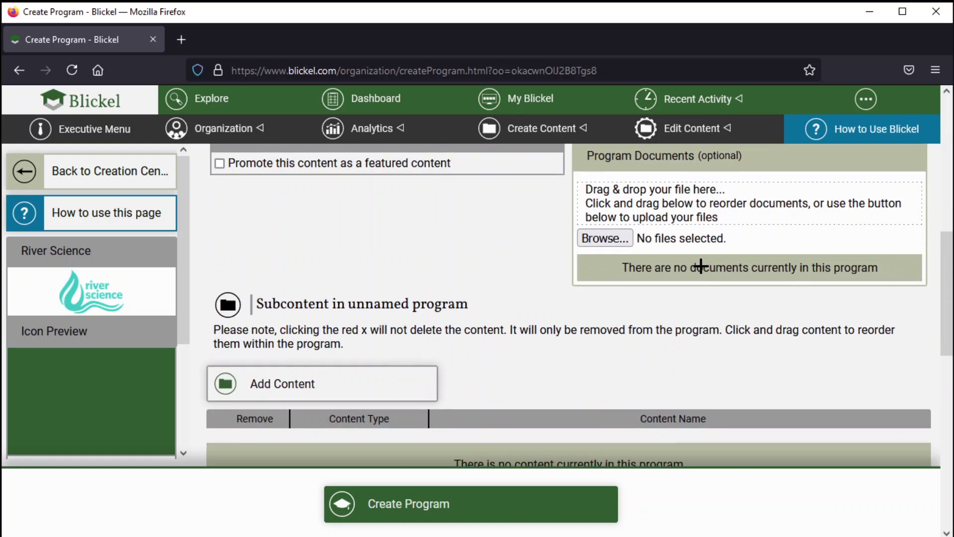
{"action": "scroll", "coordinate": [701, 267], "scroll_direction": "up", "scroll_amount": 9}
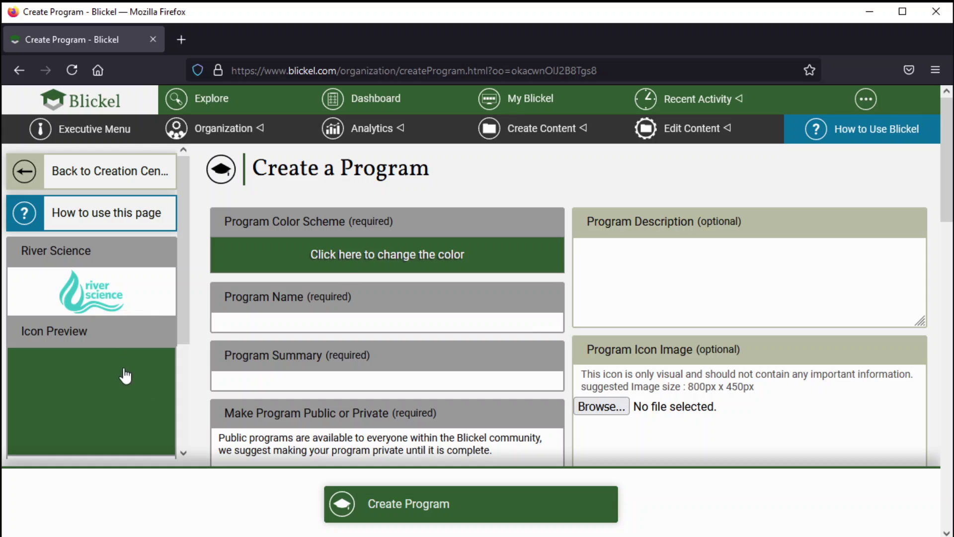
Step: Name the program "Example Program" and enter the summary "This is a summary of the example program."
{"action": "left_click", "coordinate": [288, 321]}
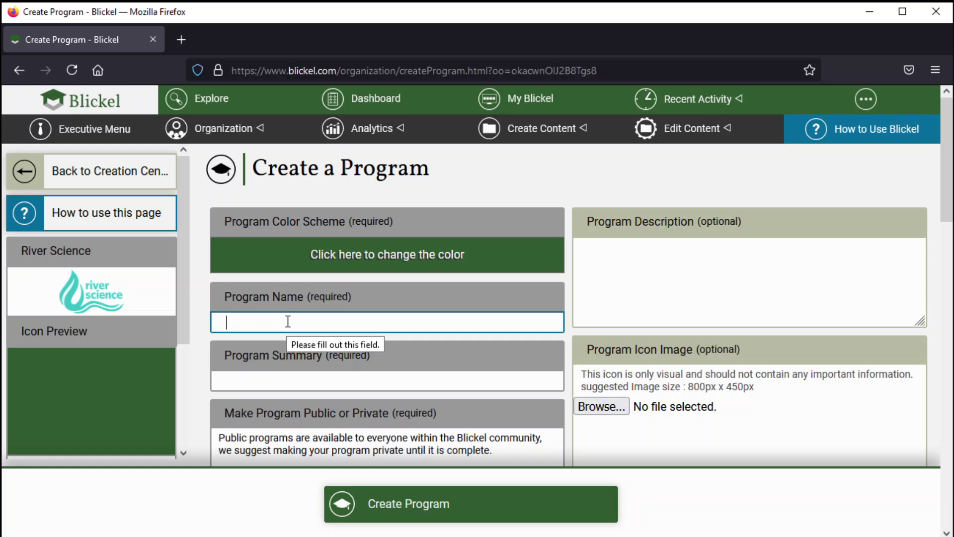
{"action": "type", "text": "Example Program"}
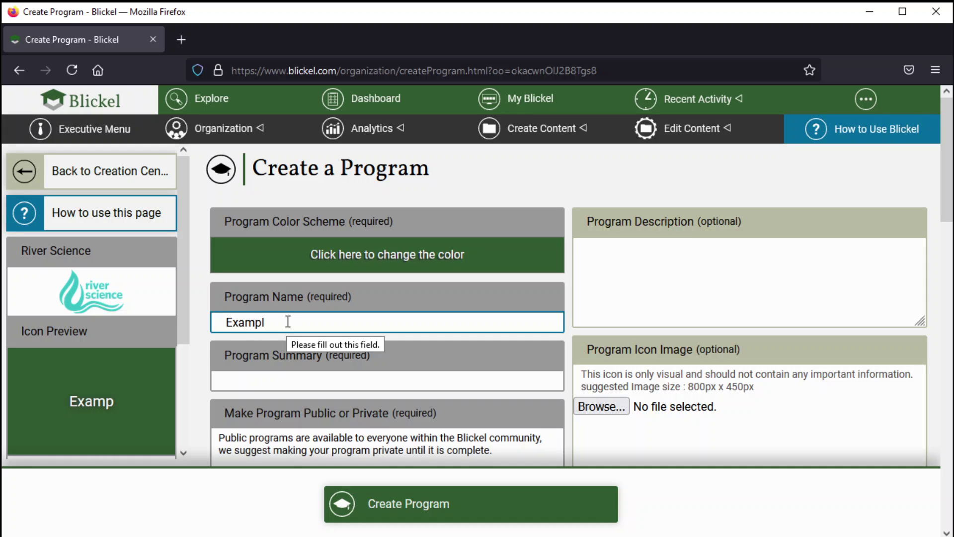
{"action": "scroll", "coordinate": [305, 298], "scroll_direction": "down", "scroll_amount": 2}
{"action": "left_click", "coordinate": [308, 302]}
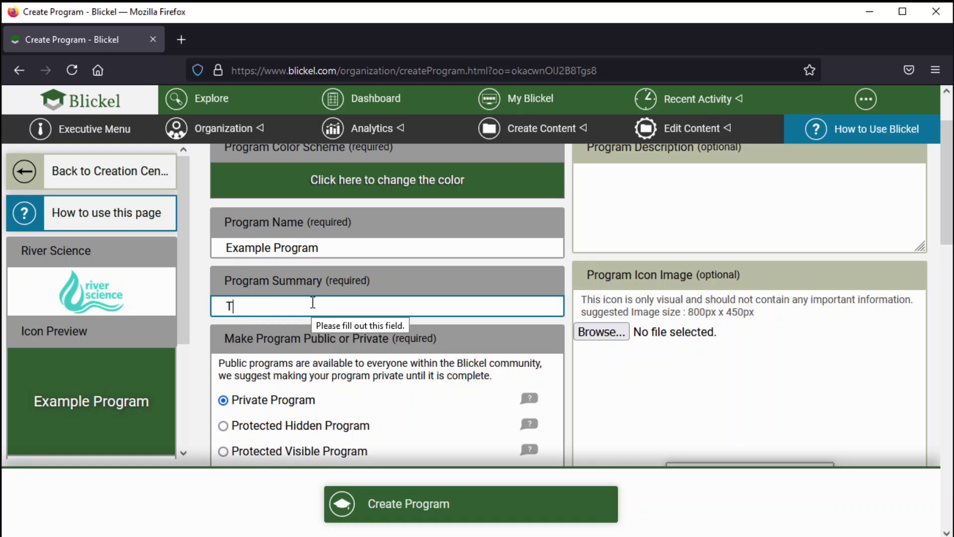
{"action": "type", "text": "This is a summary "}
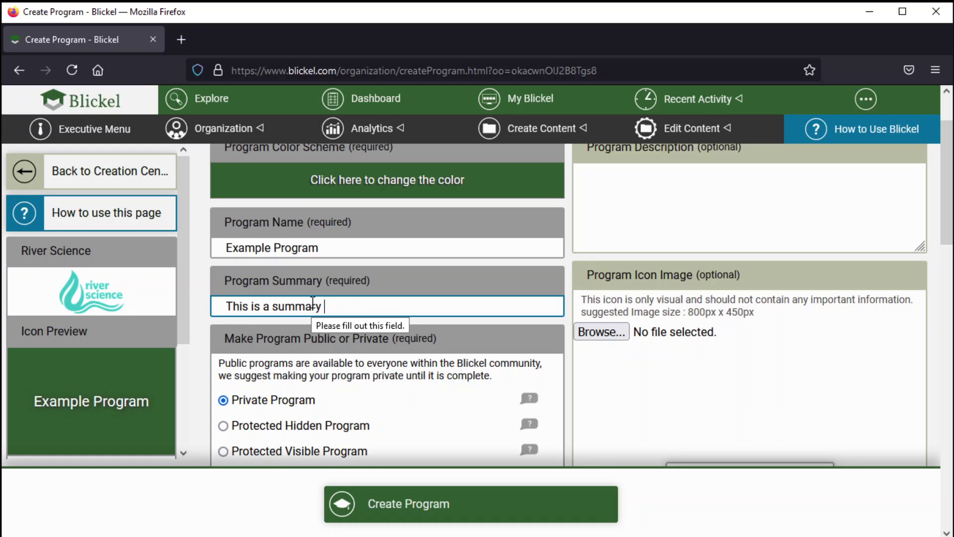
{"action": "type", "text": "of the example program."}
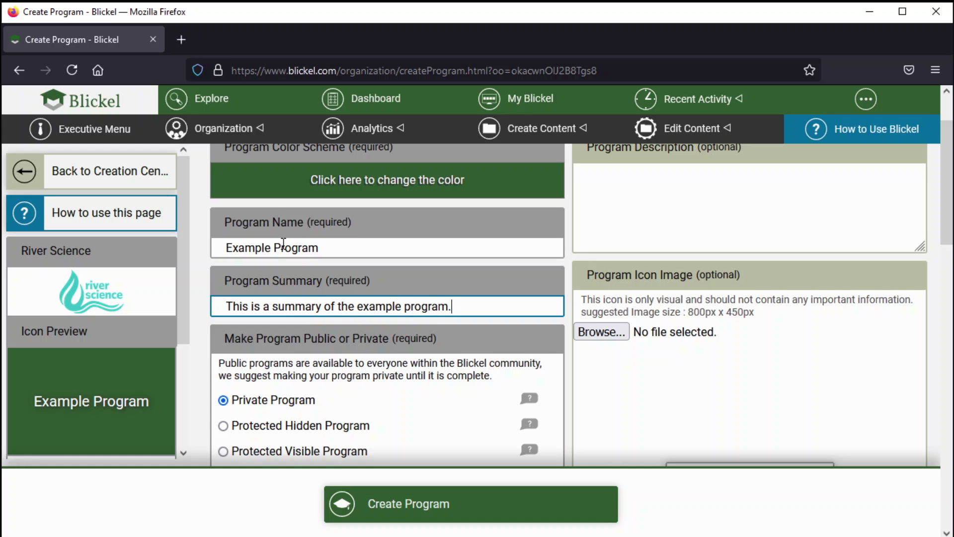
Step: Set the program's visibility to Public Program and promote it as featured content
{"action": "scroll", "coordinate": [282, 305], "scroll_direction": "down", "scroll_amount": 3}
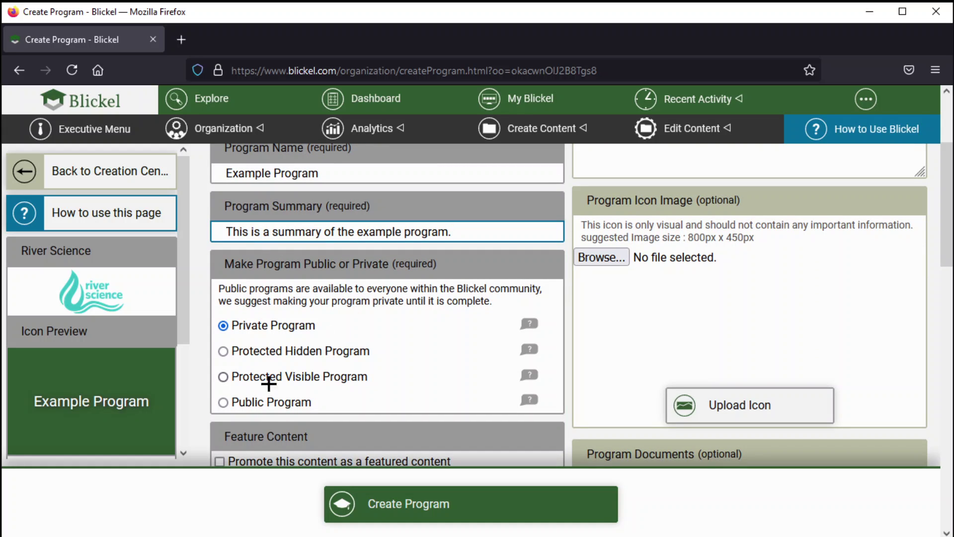
{"action": "scroll", "coordinate": [266, 400], "scroll_direction": "down", "scroll_amount": 1}
{"action": "scroll", "coordinate": [266, 400], "scroll_direction": "down", "scroll_amount": 2}
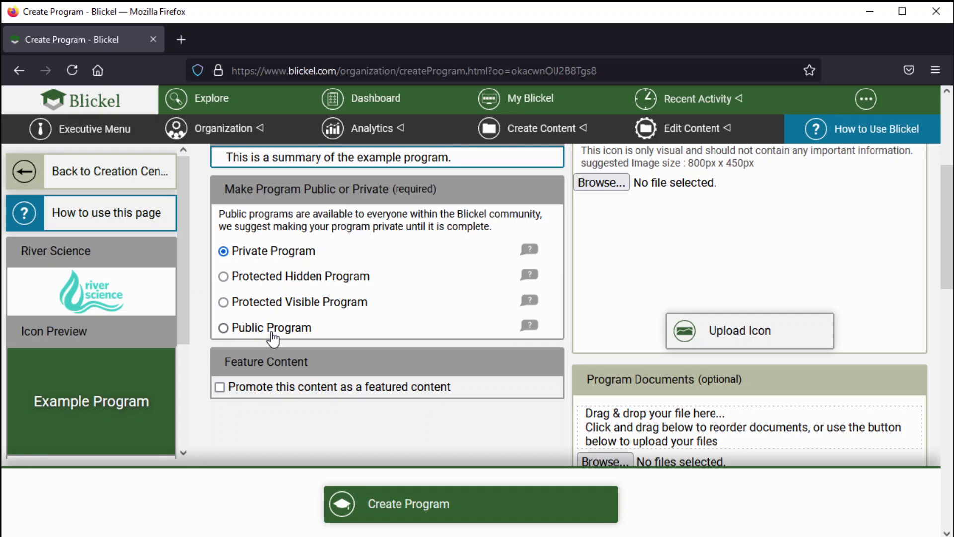
{"action": "left_click", "coordinate": [290, 334]}
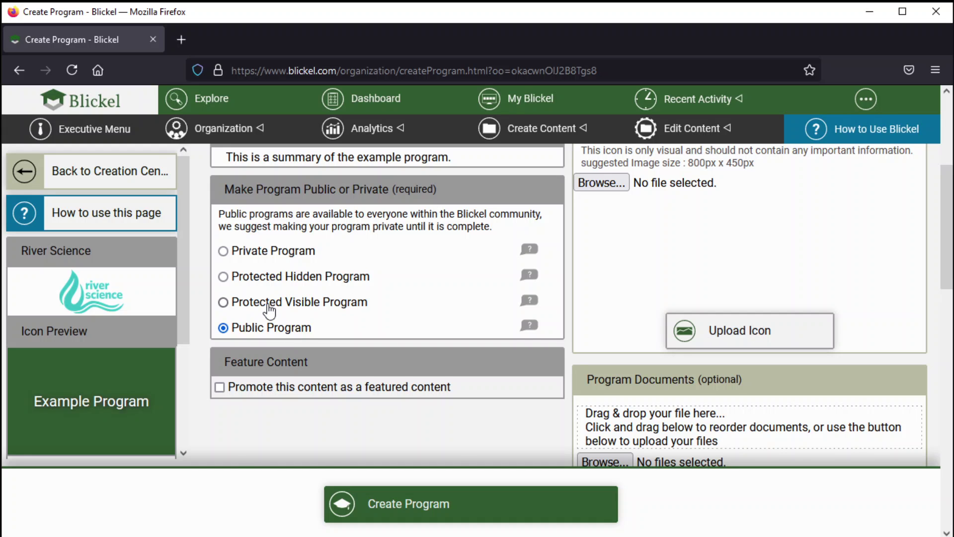
{"action": "scroll", "coordinate": [274, 318], "scroll_direction": "down", "scroll_amount": 3}
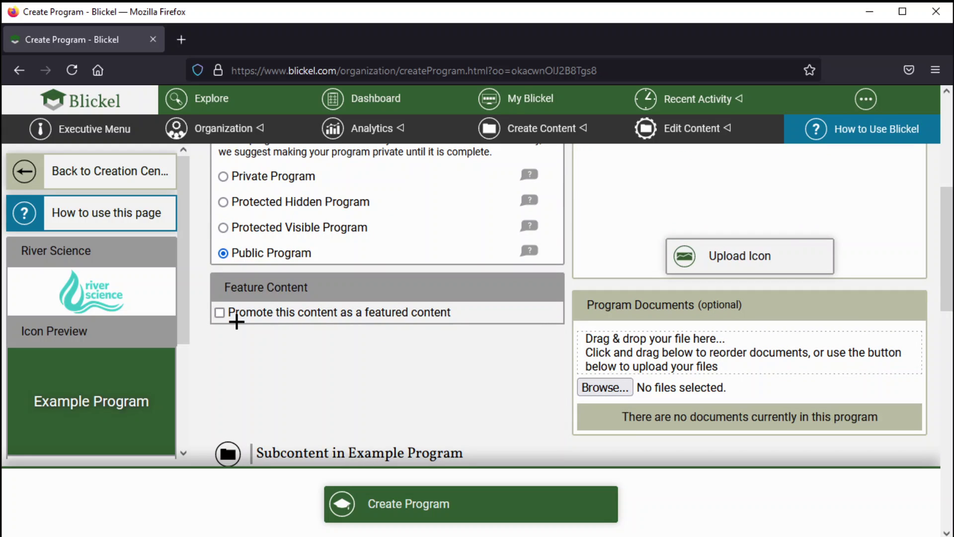
{"action": "left_click", "coordinate": [220, 312]}
Step: Review the entered program details and create the program
{"action": "scroll", "coordinate": [359, 399], "scroll_direction": "down", "scroll_amount": 2}
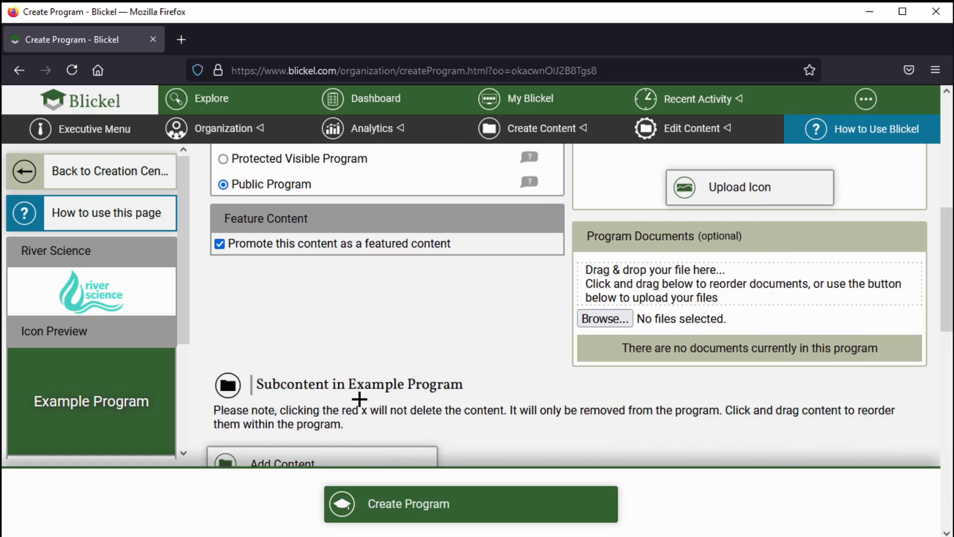
{"action": "scroll", "coordinate": [359, 399], "scroll_direction": "up", "scroll_amount": 3}
{"action": "scroll", "coordinate": [361, 398], "scroll_direction": "up", "scroll_amount": 5}
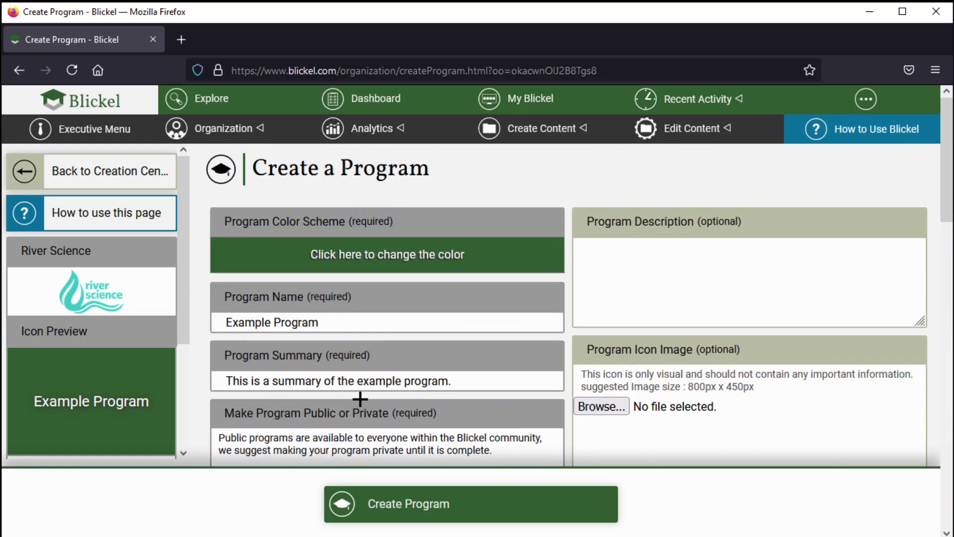
{"action": "scroll", "coordinate": [361, 398], "scroll_direction": "down", "scroll_amount": 3}
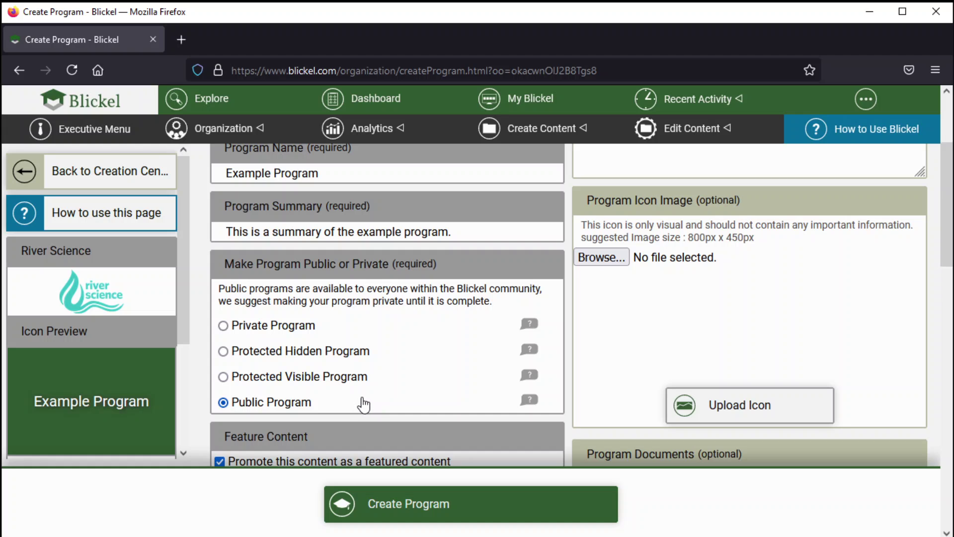
{"action": "scroll", "coordinate": [356, 398], "scroll_direction": "down", "scroll_amount": 2}
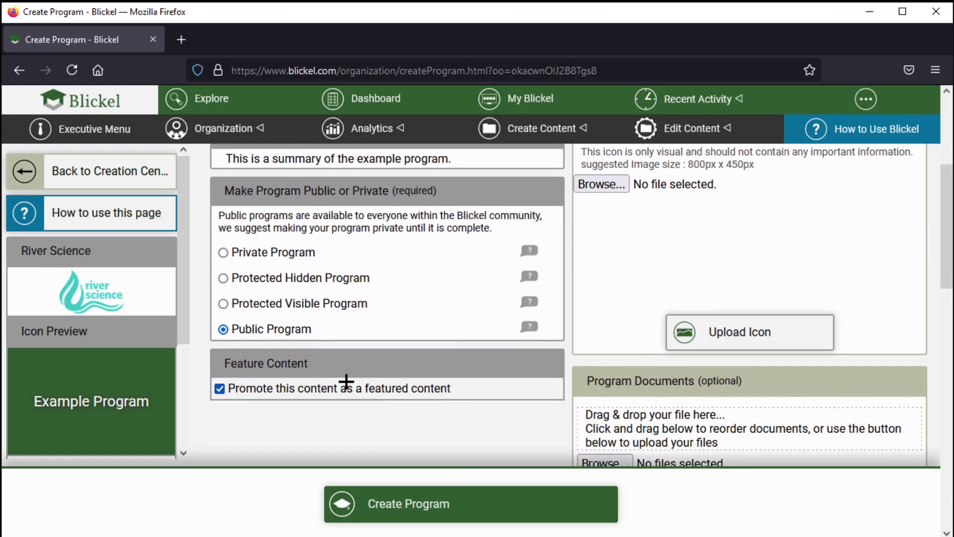
{"action": "scroll", "coordinate": [347, 389], "scroll_direction": "up", "scroll_amount": 3}
{"action": "scroll", "coordinate": [348, 388], "scroll_direction": "up", "scroll_amount": 1}
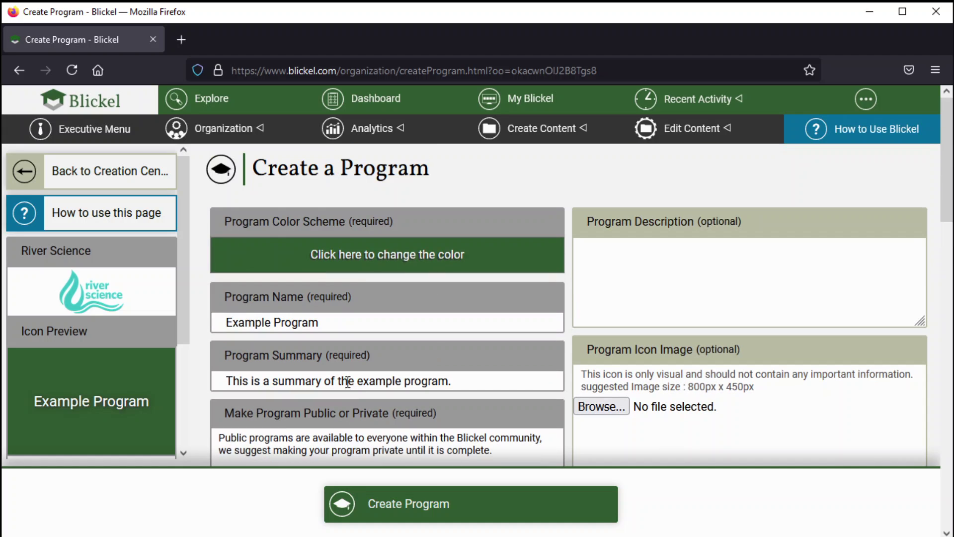
{"action": "left_click", "coordinate": [432, 506]}
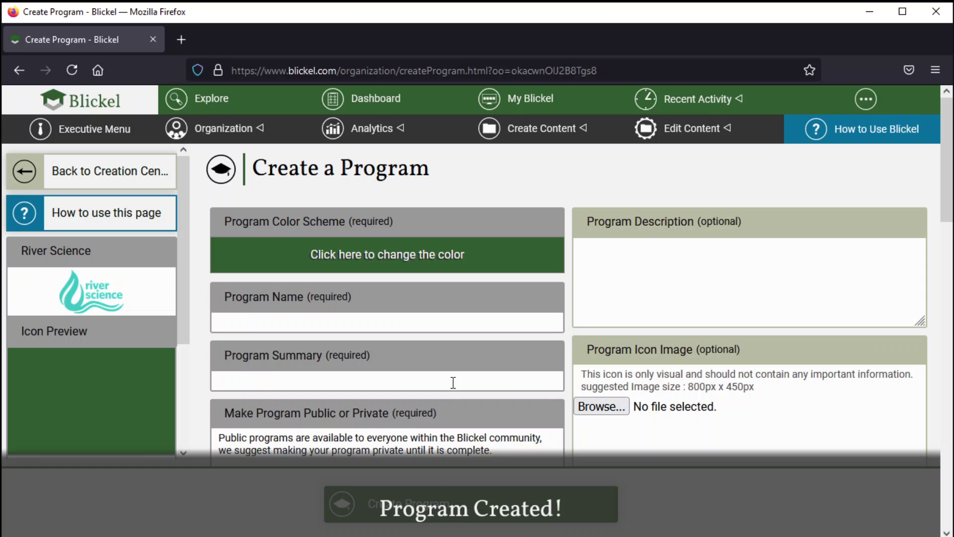
{"action": "scroll", "coordinate": [453, 383], "scroll_direction": "down", "scroll_amount": 3}
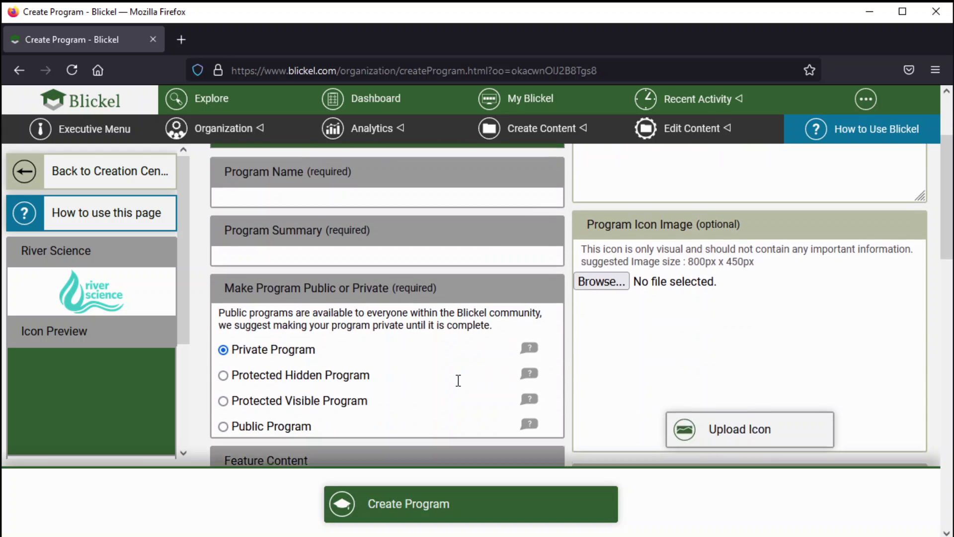
{"action": "scroll", "coordinate": [326, 420], "scroll_direction": "down", "scroll_amount": 2}
{"action": "scroll", "coordinate": [341, 431], "scroll_direction": "up", "scroll_amount": 3}
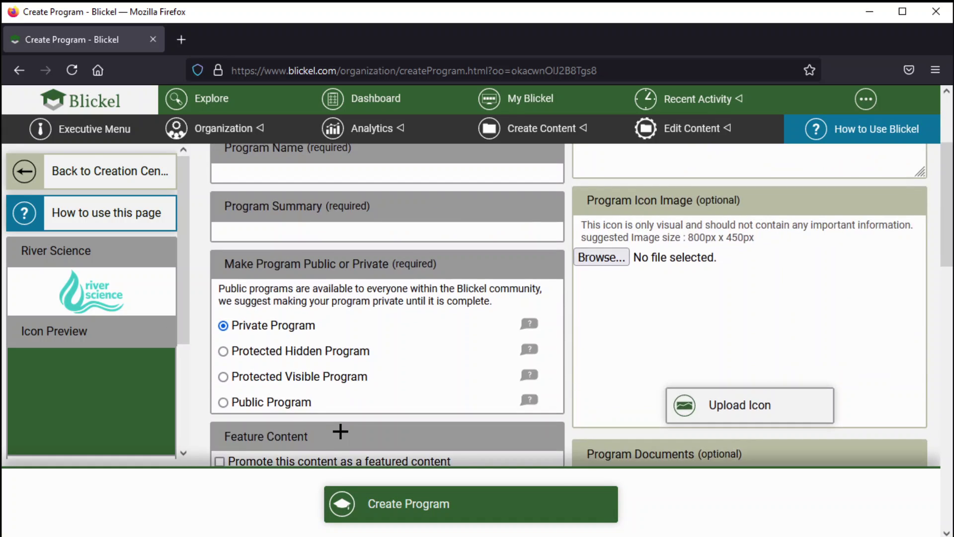
{"action": "scroll", "coordinate": [345, 430], "scroll_direction": "up", "scroll_amount": 2}
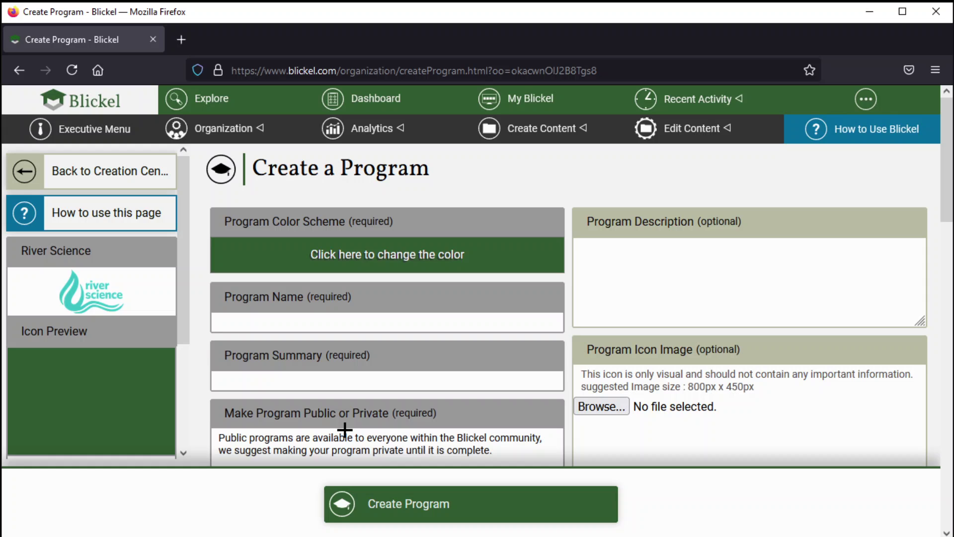
Step: Find Example Program among the River Science community's featured content and open it
{"action": "left_click", "coordinate": [385, 103]}
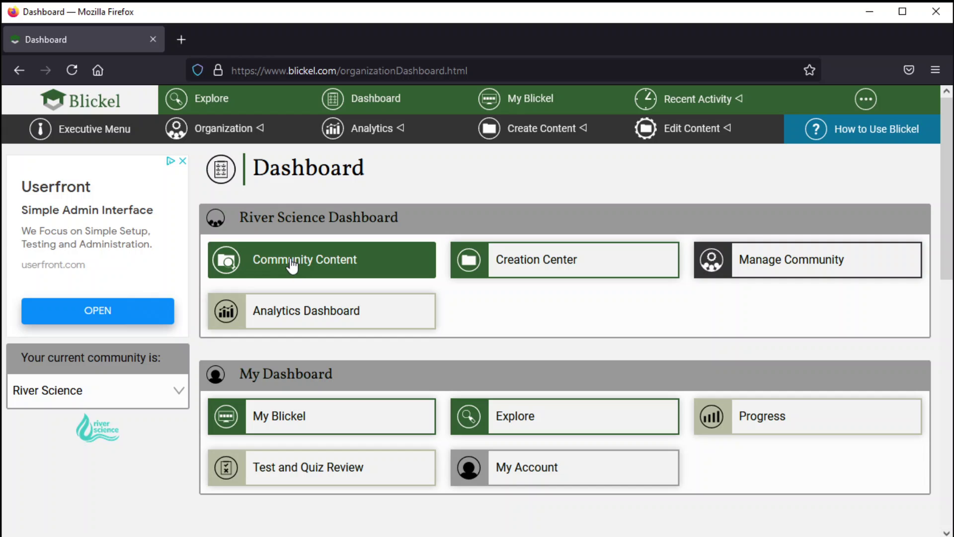
{"action": "left_click", "coordinate": [327, 271]}
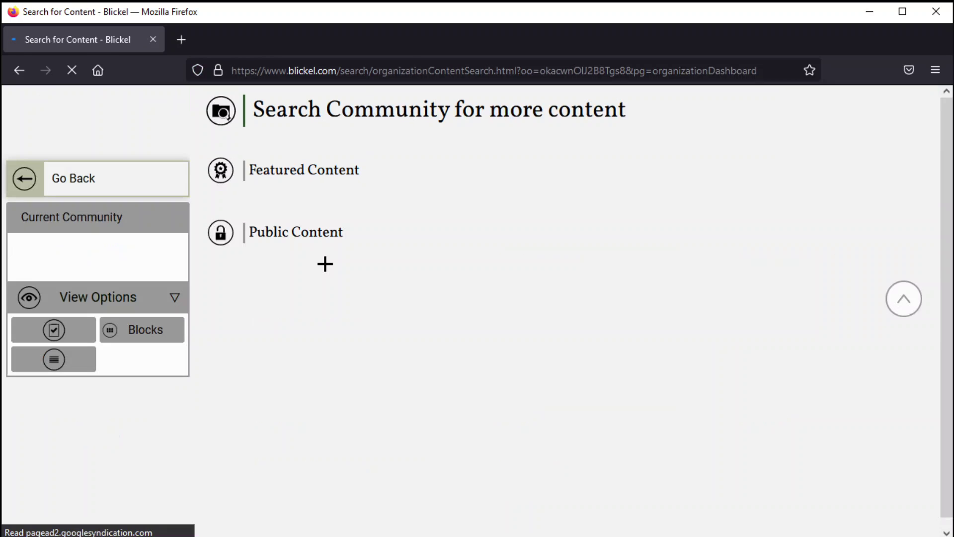
{"action": "scroll", "coordinate": [571, 337], "scroll_direction": "down", "scroll_amount": 3}
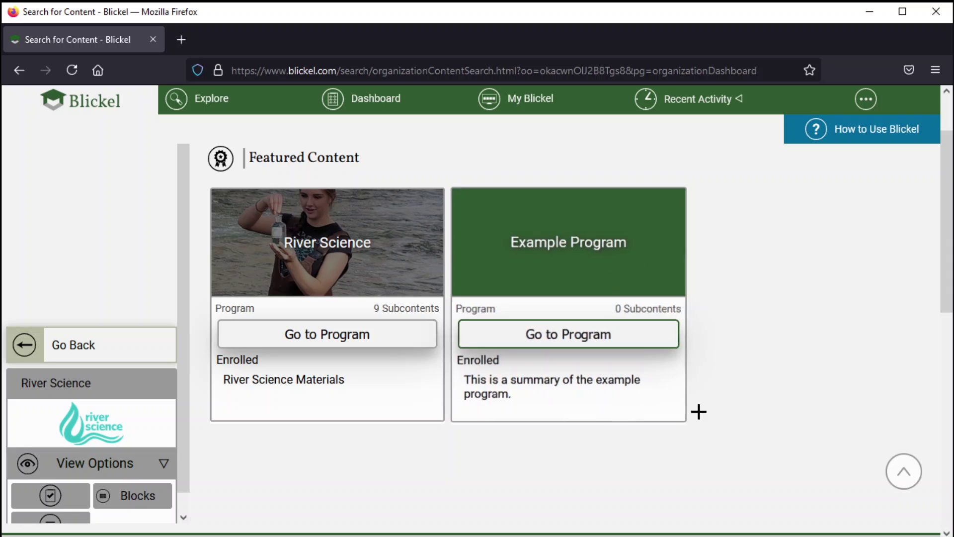
{"action": "mouse_move", "coordinate": [457, 381]}
{"action": "left_mouse_down"}
{"action": "mouse_move", "coordinate": [520, 397]}
{"action": "mouse_move", "coordinate": [460, 382]}
{"action": "left_mouse_up"}
{"action": "left_click", "coordinate": [520, 398]}
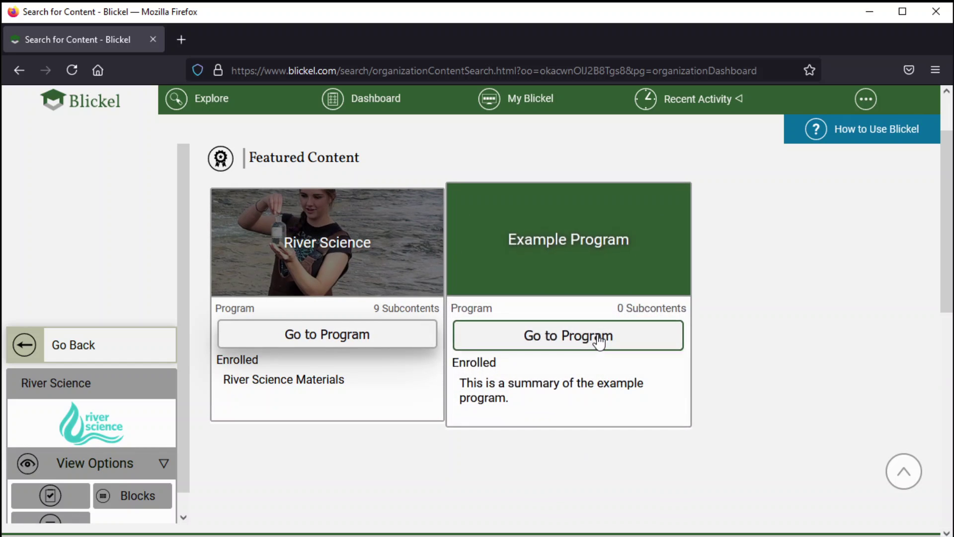
{"action": "left_click", "coordinate": [573, 341]}
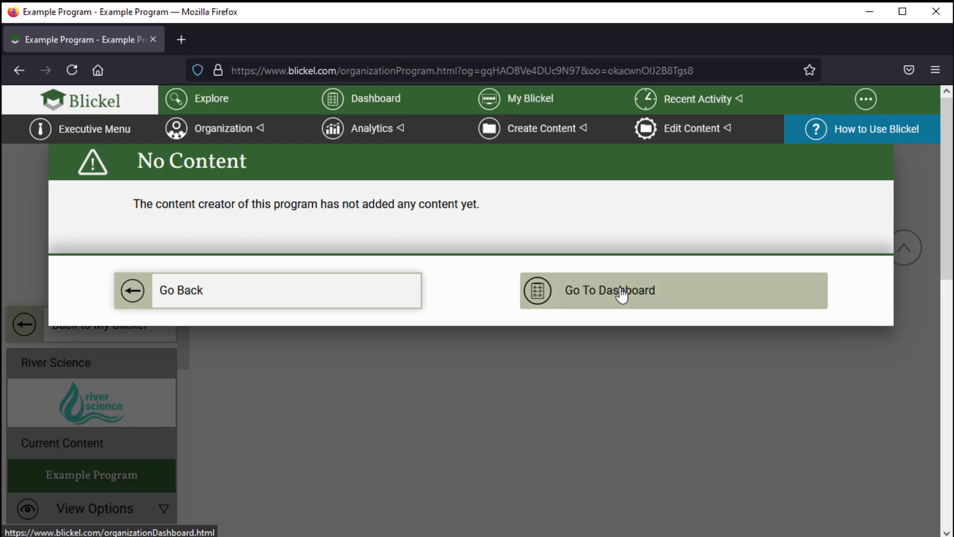
Step: Return to the Creation Center through the dashboard and open Example Program for editing
{"action": "left_click", "coordinate": [574, 297]}
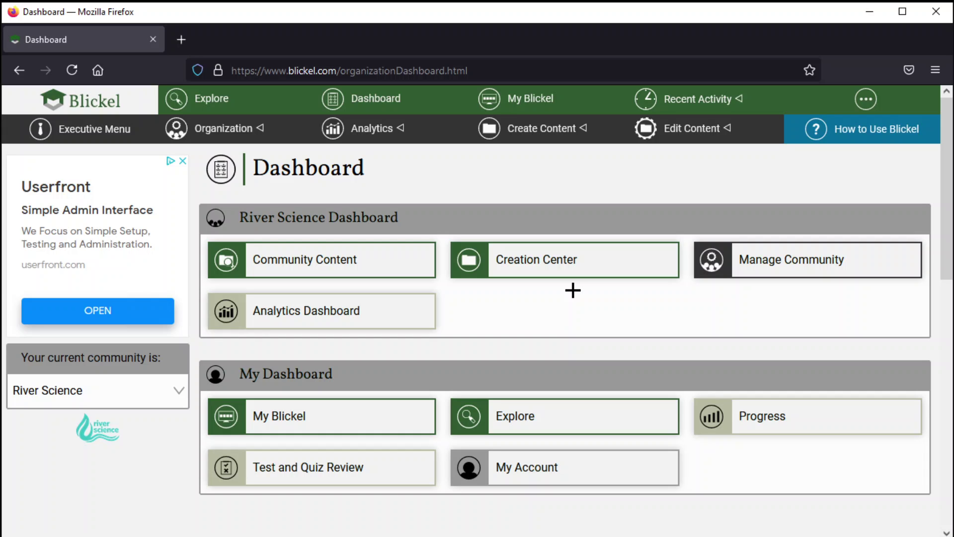
{"action": "left_click", "coordinate": [551, 264]}
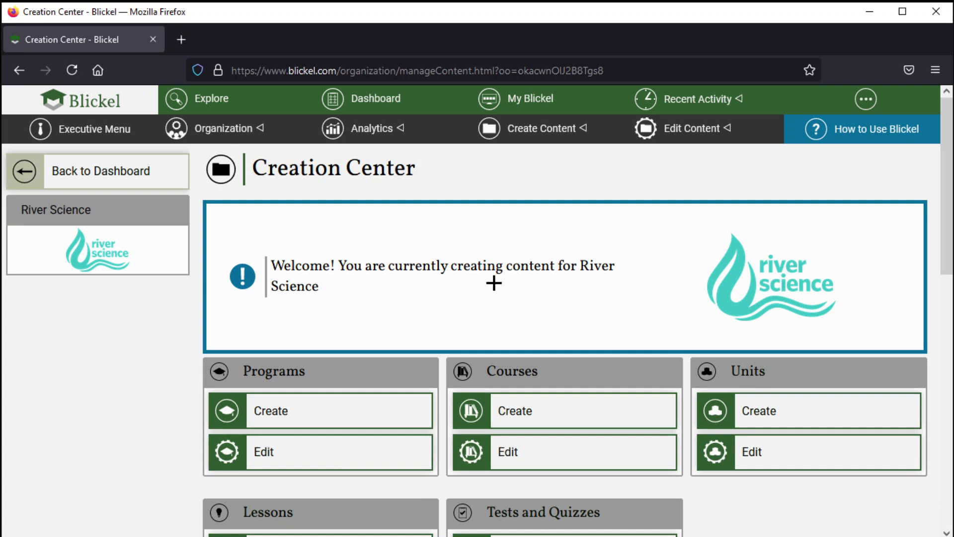
{"action": "scroll", "coordinate": [494, 280], "scroll_direction": "down", "scroll_amount": 3}
{"action": "left_click", "coordinate": [309, 378]}
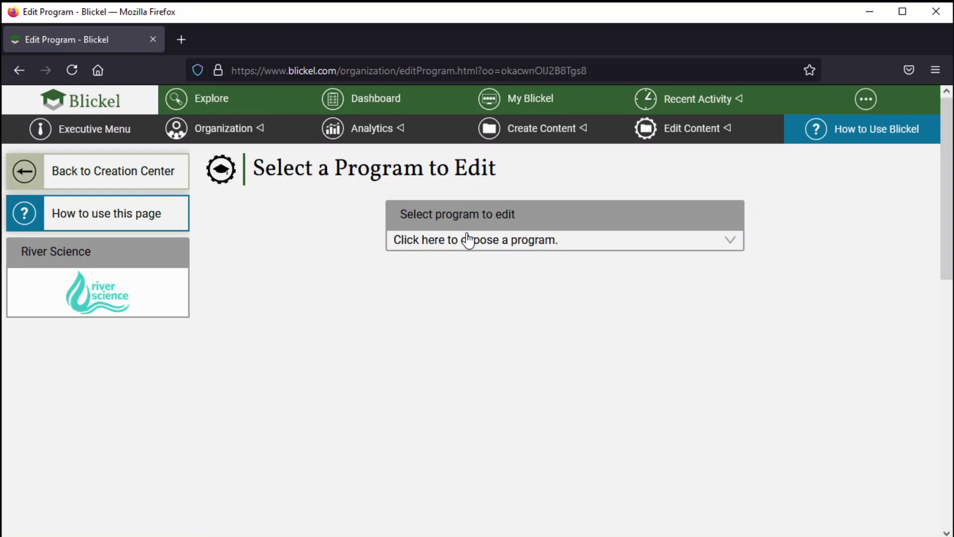
{"action": "left_click", "coordinate": [467, 241]}
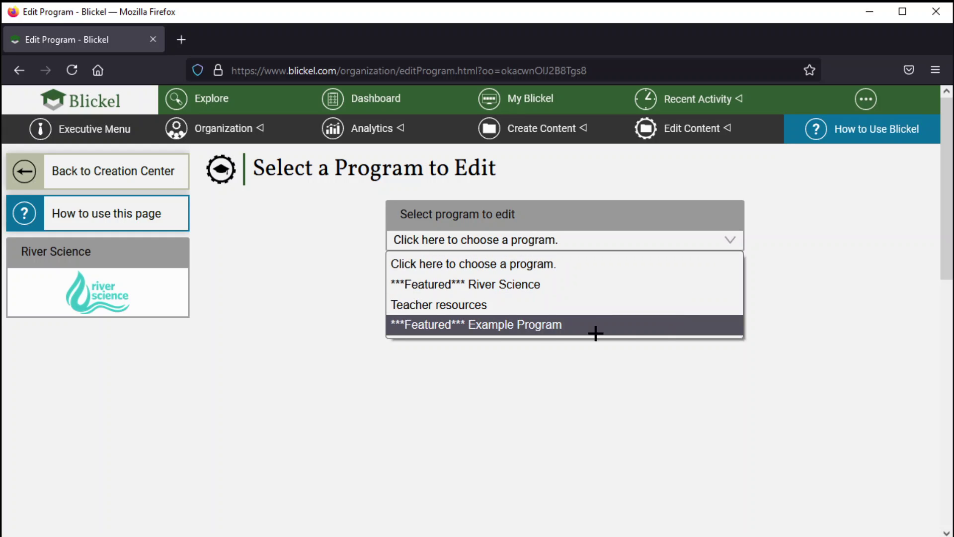
{"action": "left_click", "coordinate": [561, 325]}
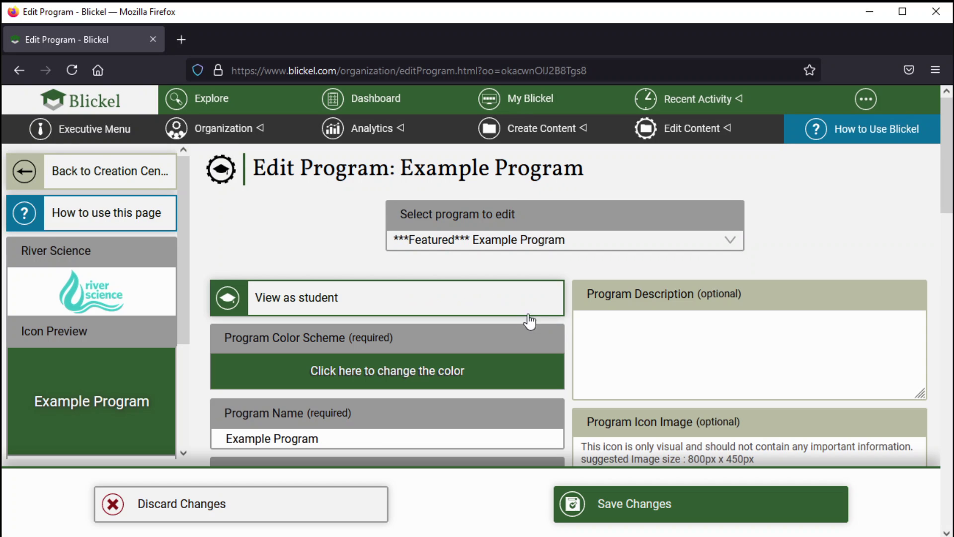
Step: Stop promoting Example Program as featured content and save the changes
{"action": "scroll", "coordinate": [486, 298], "scroll_direction": "down", "scroll_amount": 3}
{"action": "scroll", "coordinate": [465, 292], "scroll_direction": "down", "scroll_amount": 4}
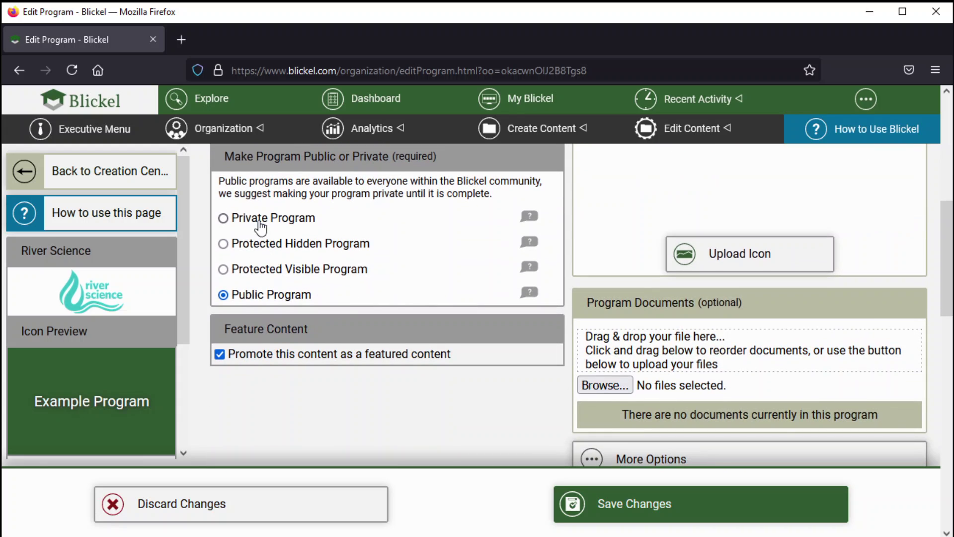
{"action": "left_click", "coordinate": [255, 353]}
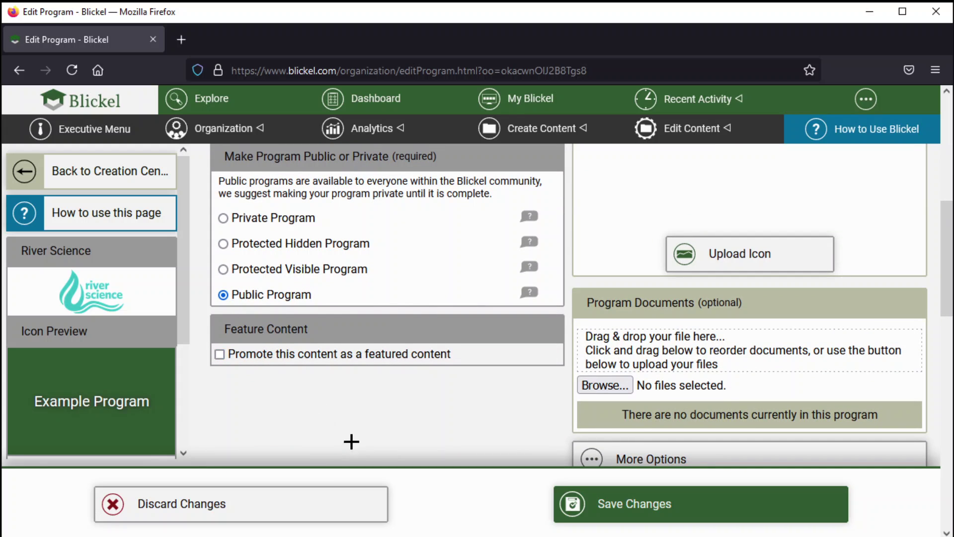
{"action": "left_click", "coordinate": [646, 505]}
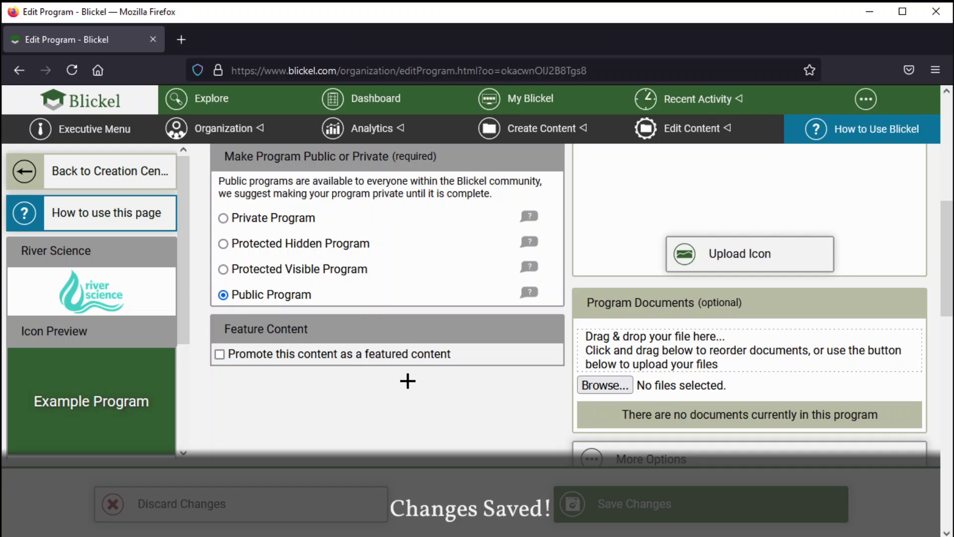
{"action": "scroll", "coordinate": [407, 381], "scroll_direction": "up", "scroll_amount": 2}
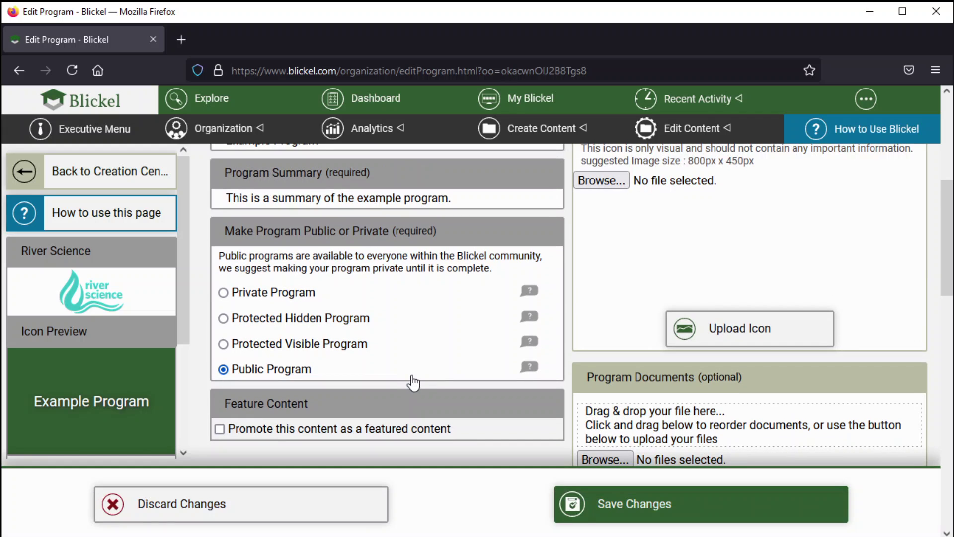